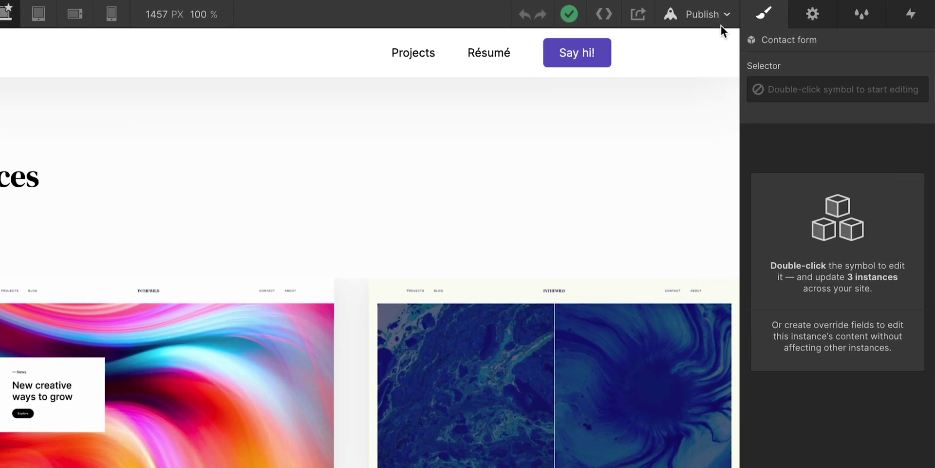
Publish the portfolio site to its webflow.io staging subdomain.
{"action": "left_click", "coordinate": [706, 25]}
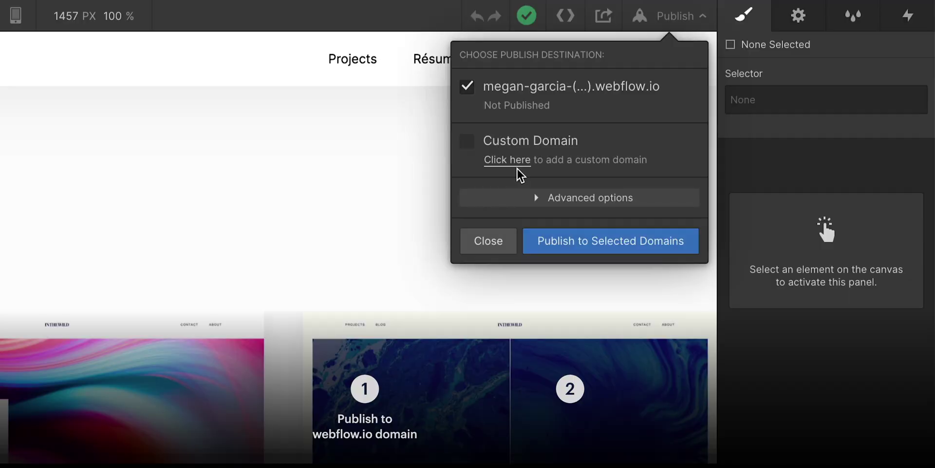
{"action": "left_click", "coordinate": [604, 244]}
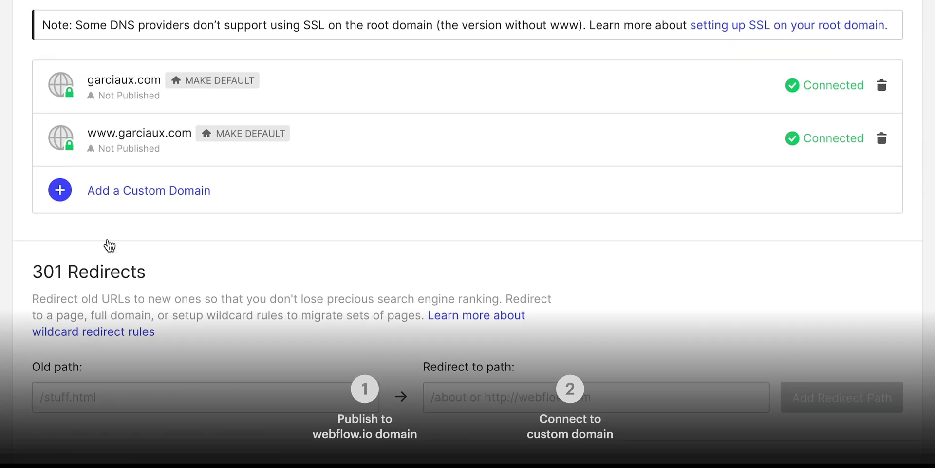
{"action": "scroll", "coordinate": [105, 244], "scroll_direction": "up", "scroll_amount": 4}
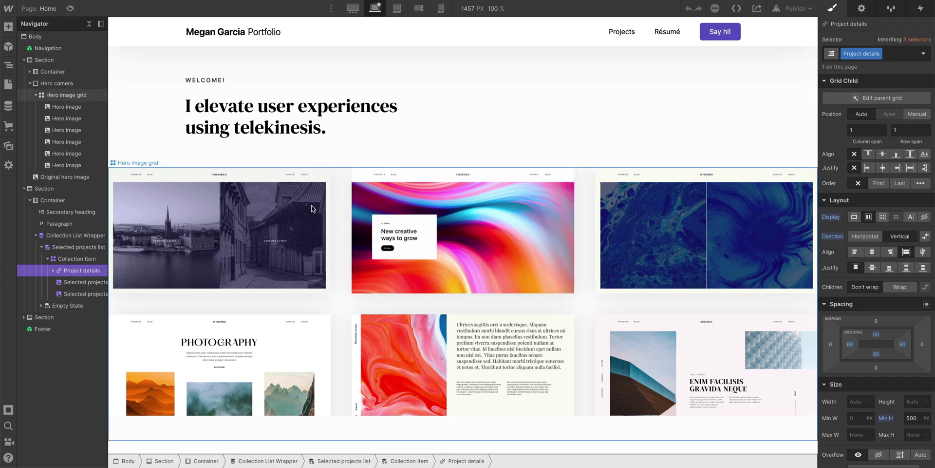
{"action": "left_click", "coordinate": [11, 12]}
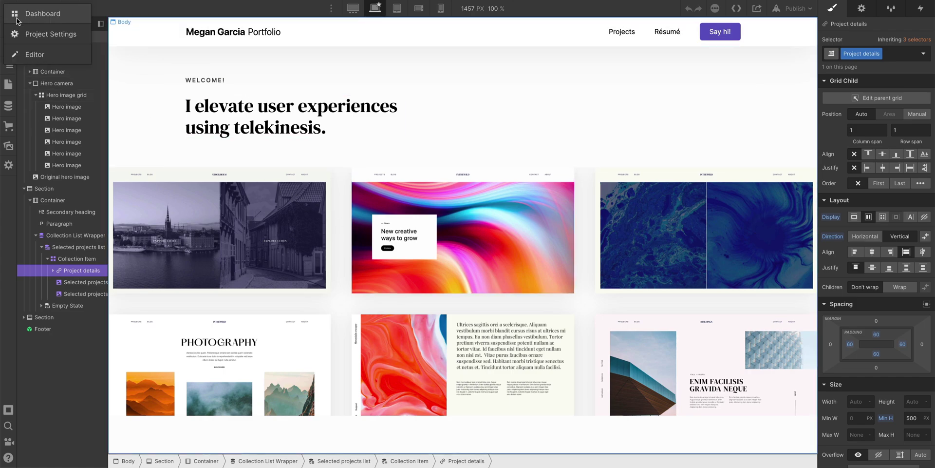
Open the portfolio project's Project Settings on the SEO tab.
{"action": "left_click", "coordinate": [37, 34]}
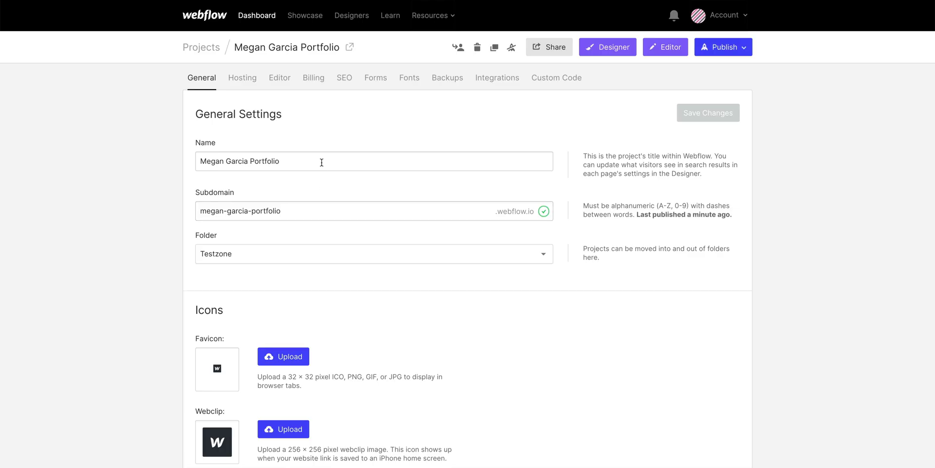
{"action": "left_click", "coordinate": [345, 79]}
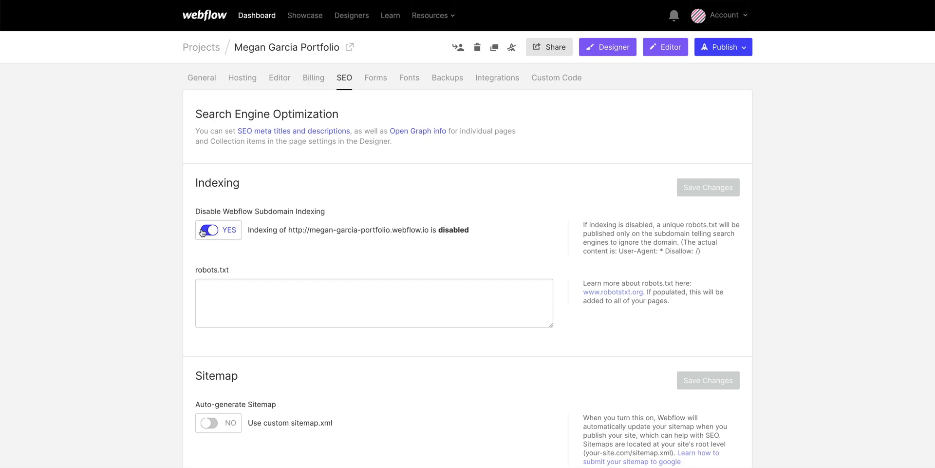
Turn off Disable Webflow Subdomain Indexing and save the SEO change.
{"action": "left_click", "coordinate": [204, 232]}
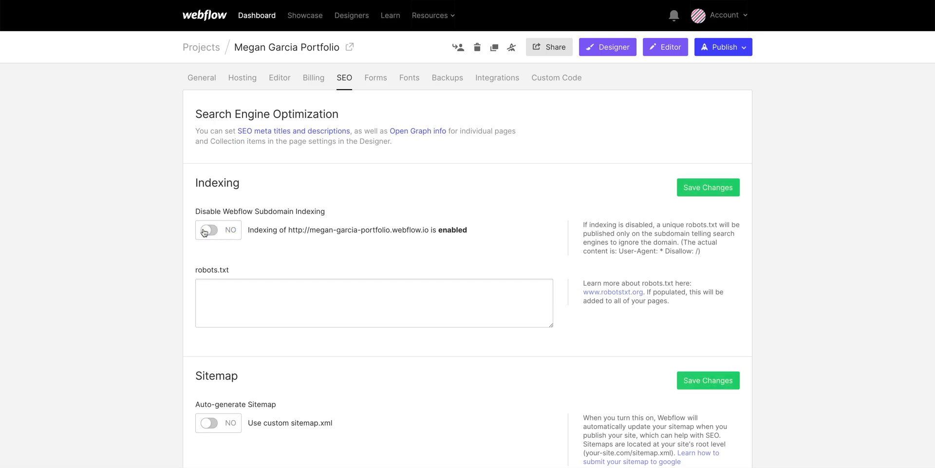
{"action": "left_click", "coordinate": [707, 188]}
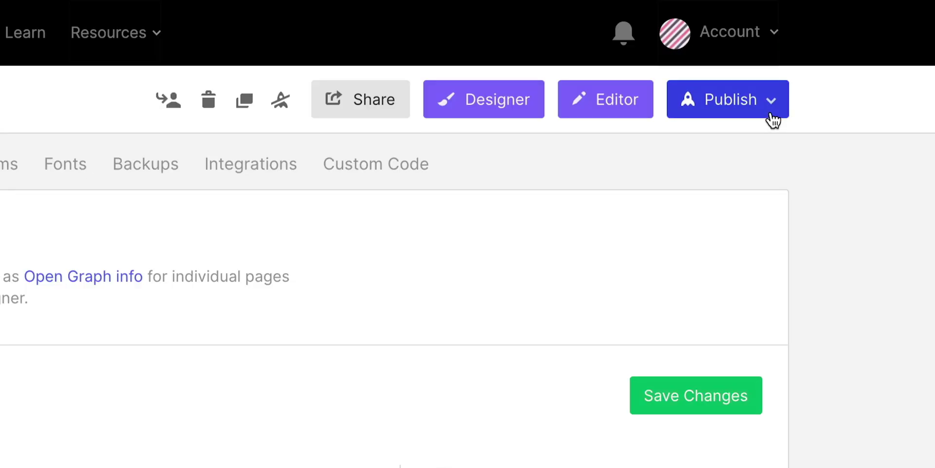
{"action": "left_click", "coordinate": [743, 54]}
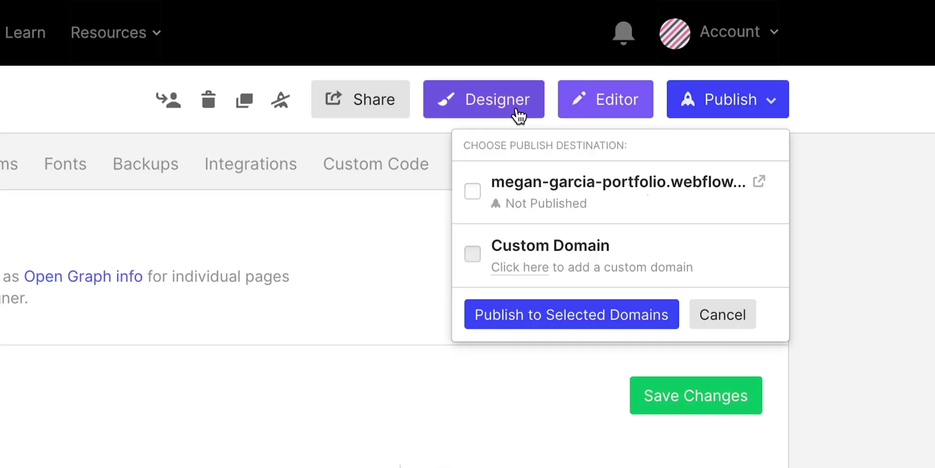
Republish the site from the Designer to the webflow.io subdomain.
{"action": "left_click", "coordinate": [493, 116]}
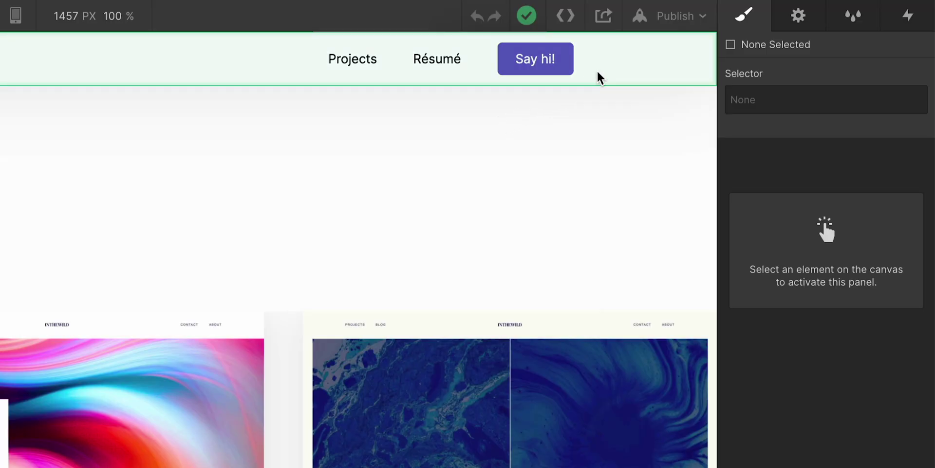
{"action": "left_click", "coordinate": [680, 21]}
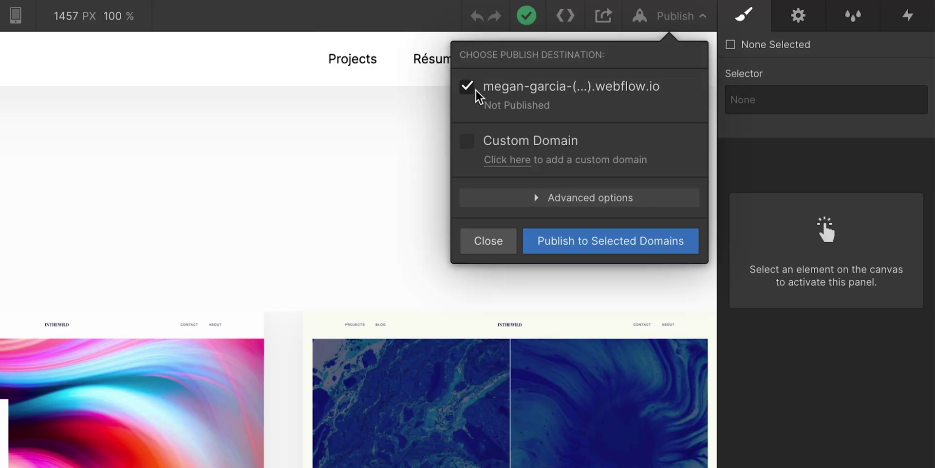
{"action": "left_click", "coordinate": [605, 245]}
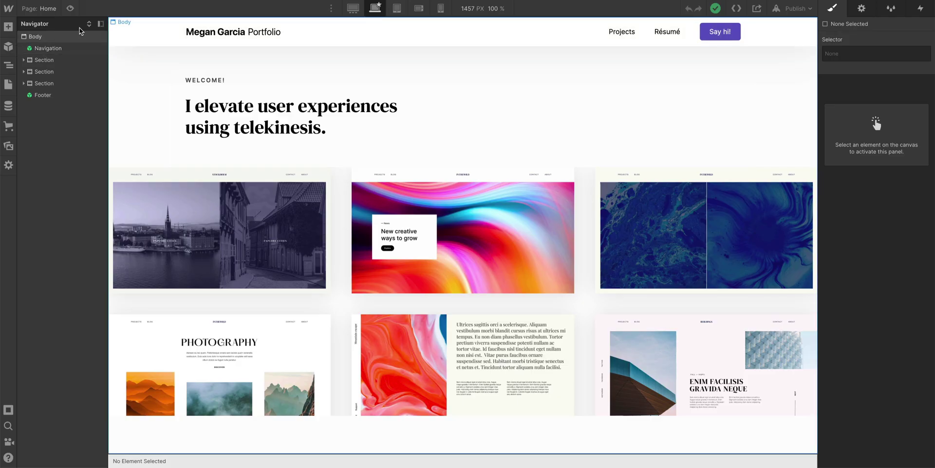
Go to the project's Hosting settings and bring the Custom Domains section into view.
{"action": "mouse_move", "coordinate": [9, 9]}
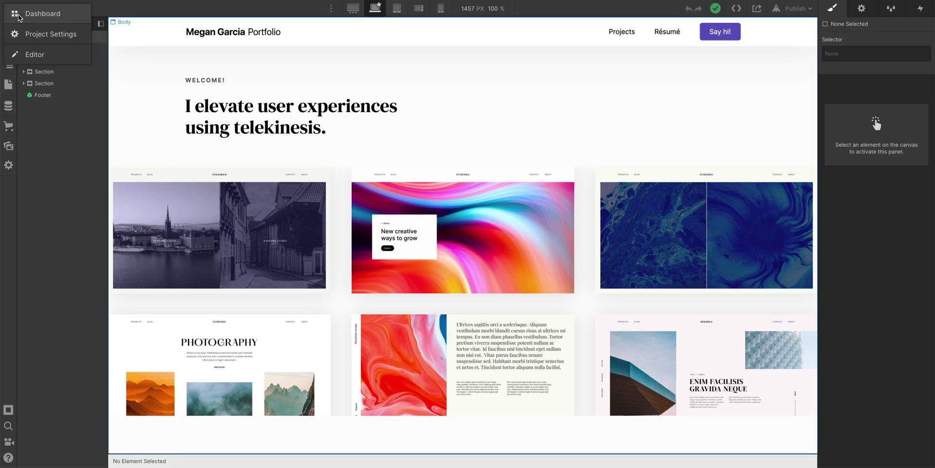
{"action": "left_click", "coordinate": [40, 39]}
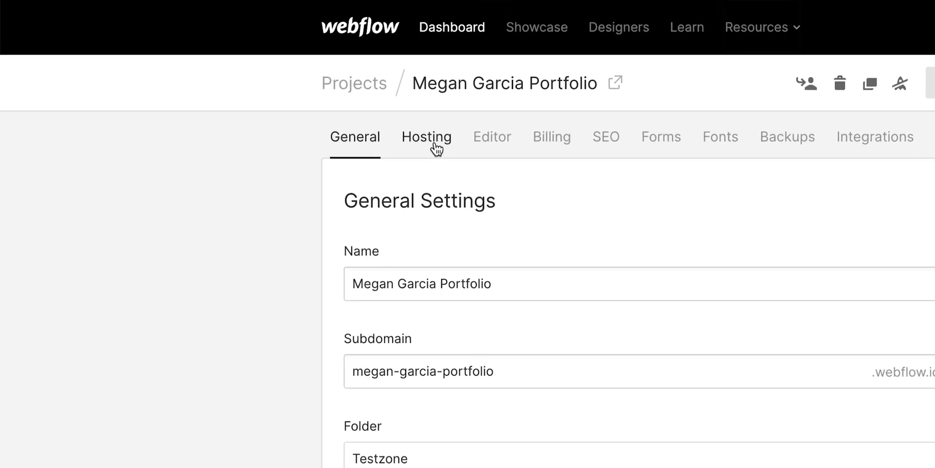
{"action": "left_click", "coordinate": [253, 83]}
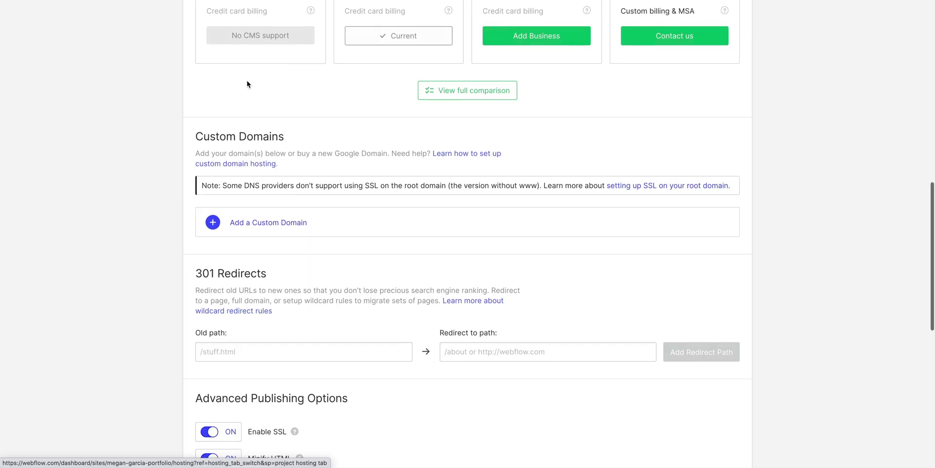
{"action": "scroll", "coordinate": [247, 84], "scroll_direction": "down", "scroll_amount": 3}
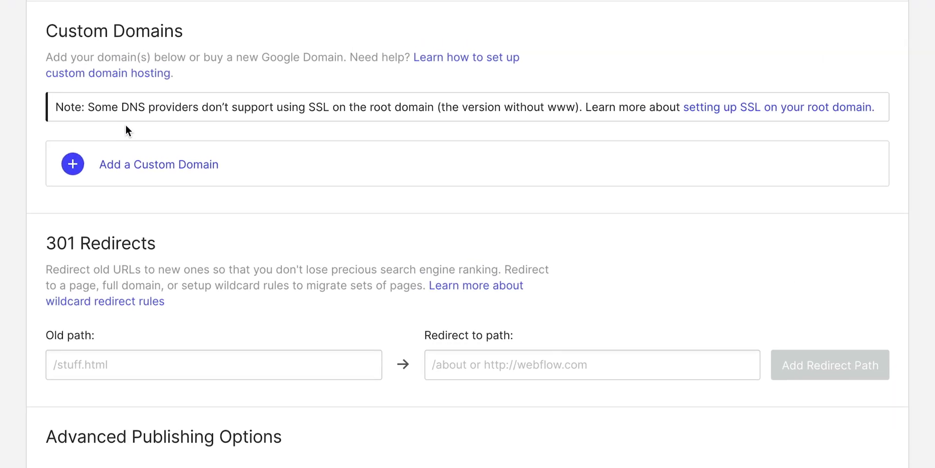
Add garciaux.com as a custom domain after reviewing the lesson's Add 2 A records instructions.
{"action": "left_click", "coordinate": [212, 165]}
{"action": "left_click", "coordinate": [184, 207]}
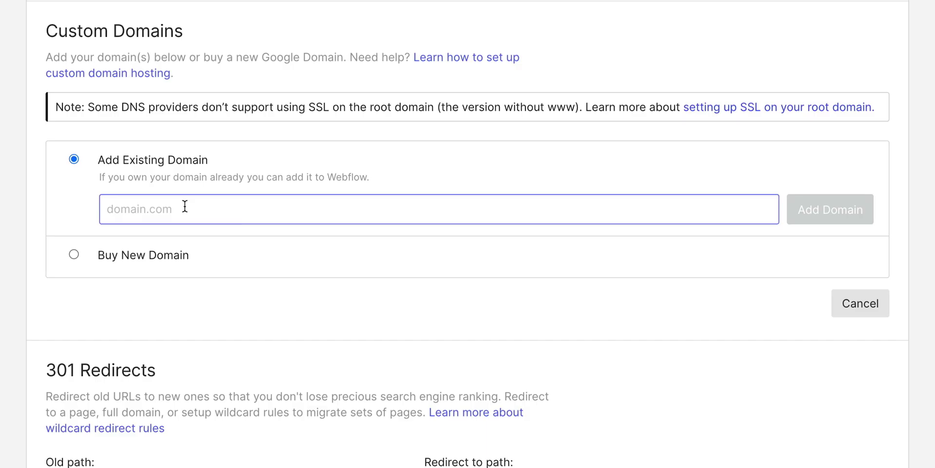
{"action": "type", "text": "garciaux.com"}
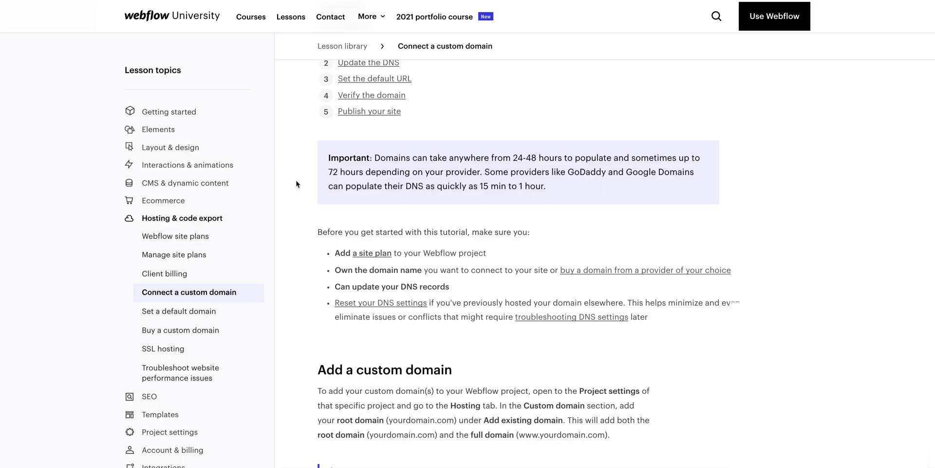
{"action": "scroll", "coordinate": [296, 184], "scroll_direction": "down", "scroll_amount": 2}
{"action": "scroll", "coordinate": [296, 184], "scroll_direction": "down", "scroll_amount": 4}
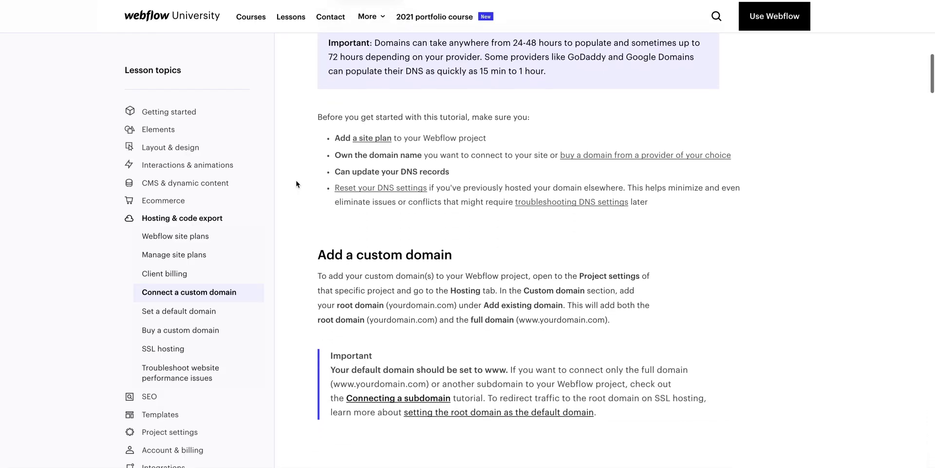
{"action": "scroll", "coordinate": [296, 184], "scroll_direction": "down", "scroll_amount": 3}
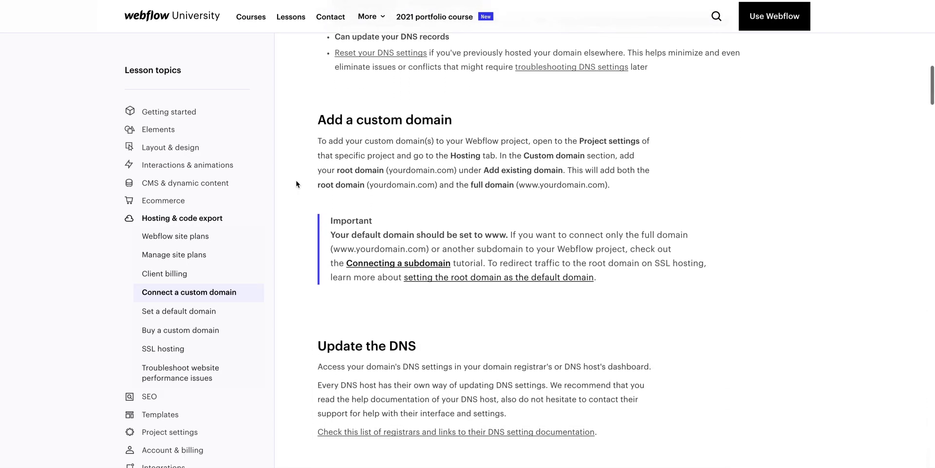
{"action": "scroll", "coordinate": [296, 185], "scroll_direction": "down", "scroll_amount": 3}
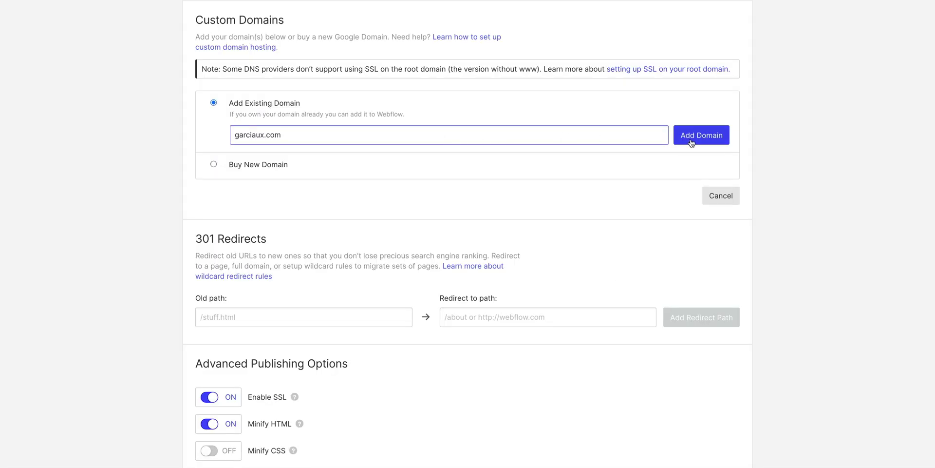
{"action": "left_click", "coordinate": [692, 138]}
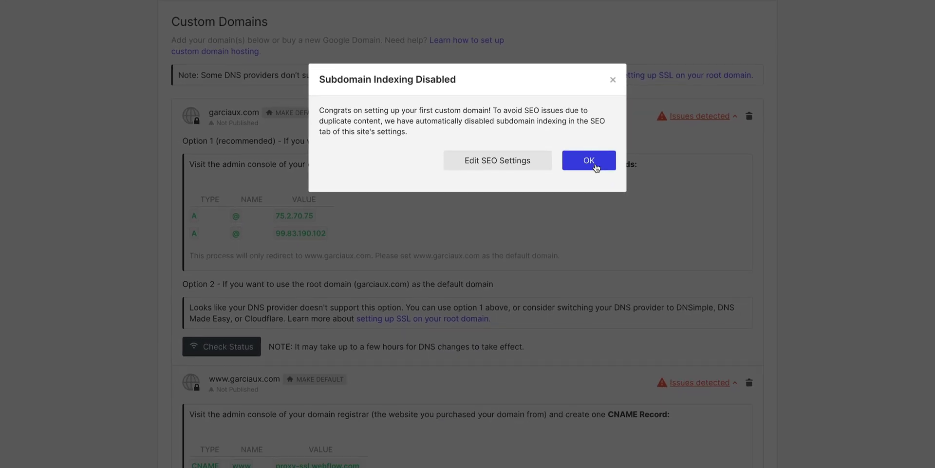
{"action": "left_click", "coordinate": [596, 166]}
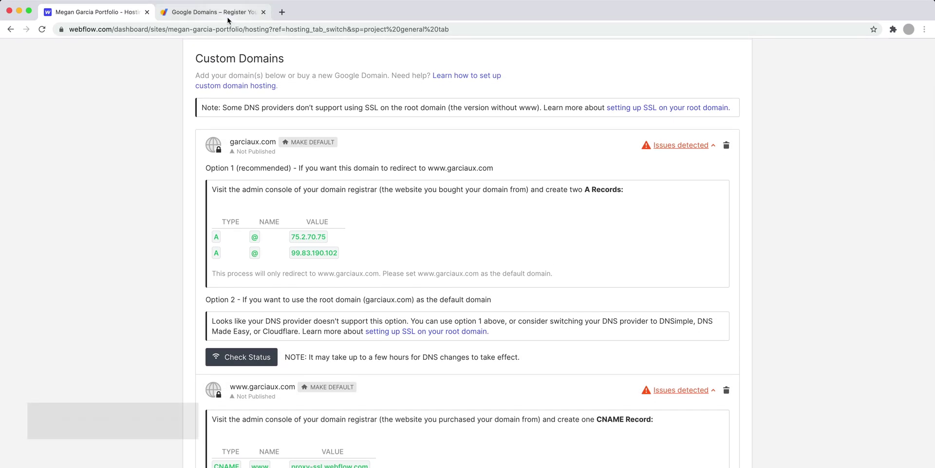
In Google Domains, go to My domains and manage garciaux.com.
{"action": "left_click", "coordinate": [228, 18]}
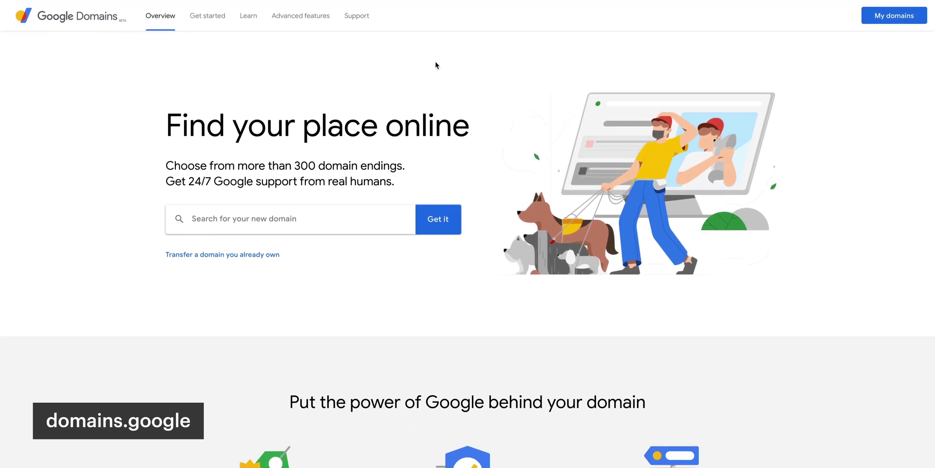
{"action": "left_click", "coordinate": [891, 16]}
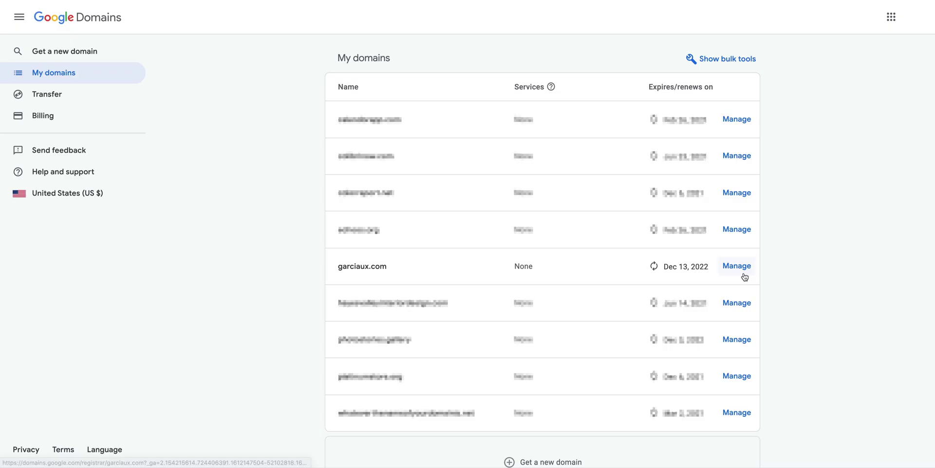
{"action": "left_click", "coordinate": [741, 271]}
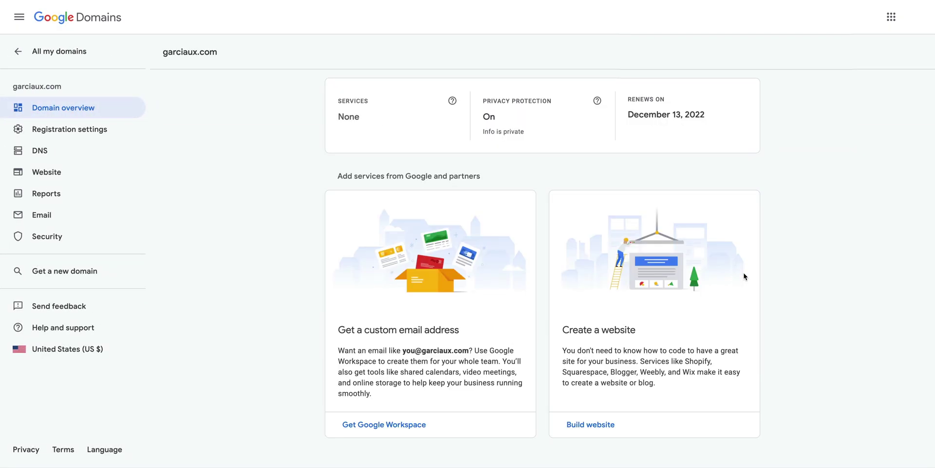
Go to garciaux.com's DNS page and screenshot the records area with Cmd+Shift+4.
{"action": "left_click", "coordinate": [63, 153]}
{"action": "scroll", "coordinate": [240, 188], "scroll_direction": "down", "scroll_amount": 10}
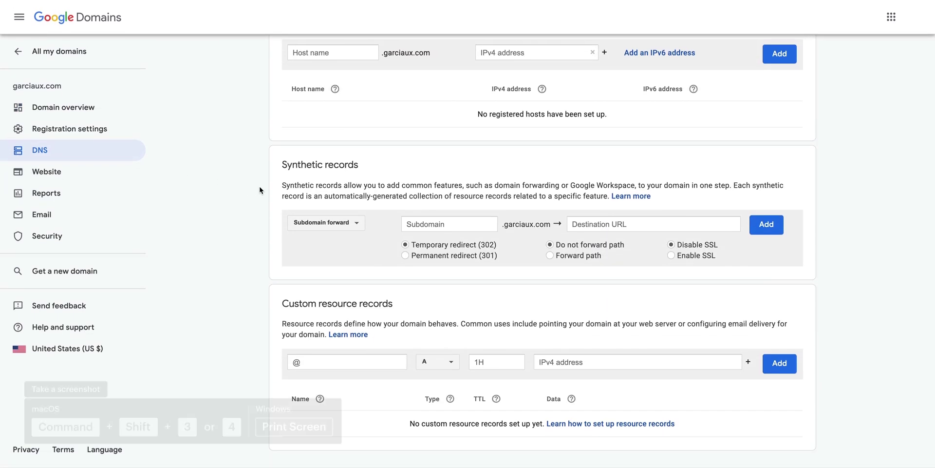
{"action": "key", "text": "super+shift+4"}
{"action": "left_click_drag", "start_coordinate": [8, 40], "coordinate": [931, 465]}
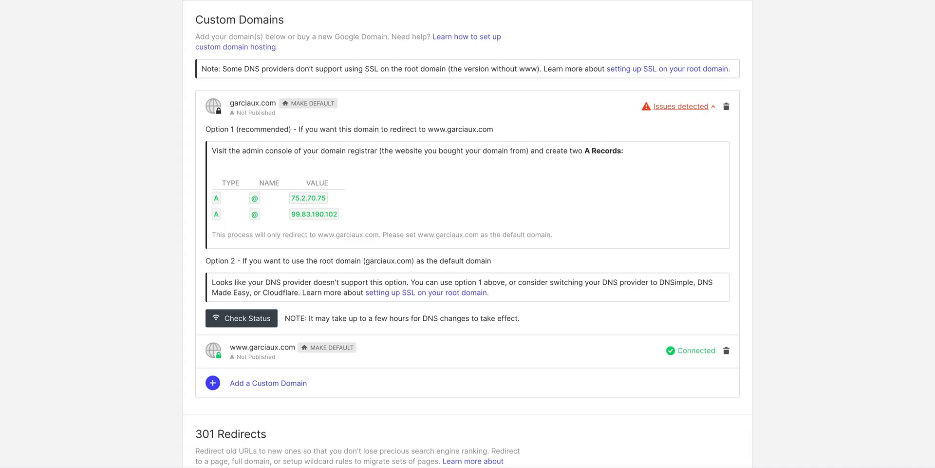
Copy 75.2.70.75 from the garciaux.com A records table in Webflow.
{"action": "left_click", "coordinate": [319, 200]}
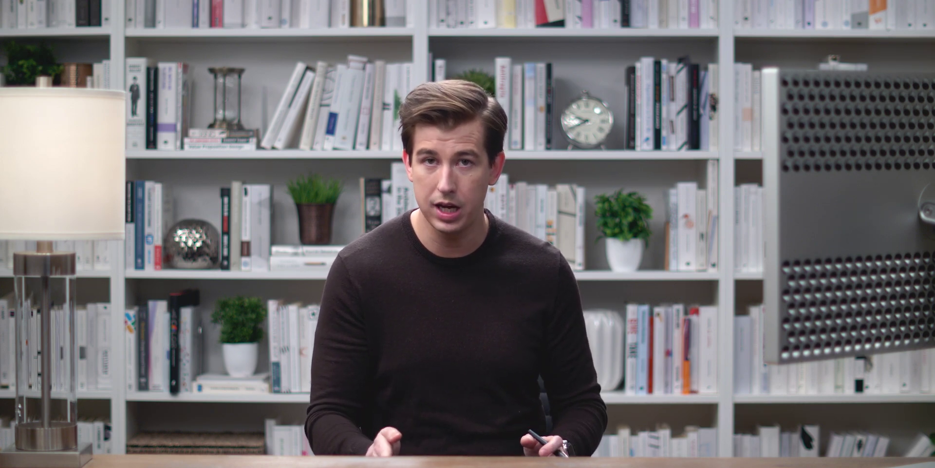
{"action": "left_click", "coordinate": [319, 198]}
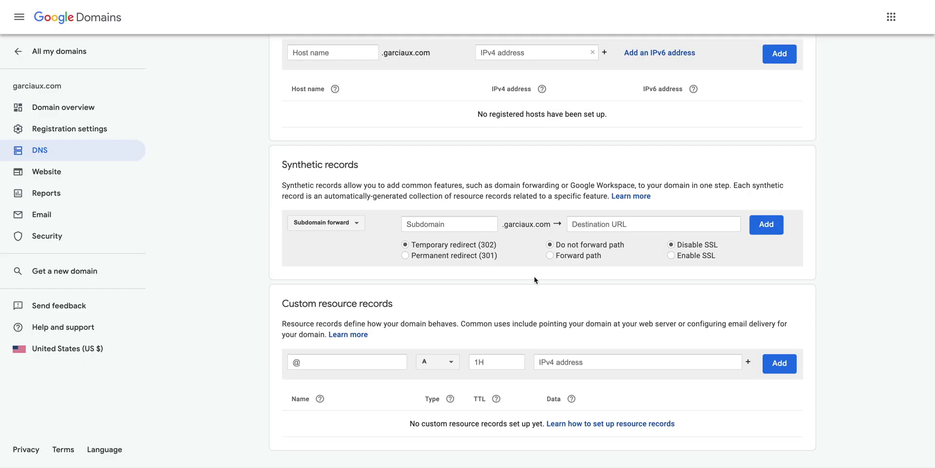
Add an @ A record in Google Domains with IPv4 addresses 75.2.70.75 and 99.83.190.102.
{"action": "left_click", "coordinate": [606, 362]}
{"action": "key", "text": "ctrl+v"}
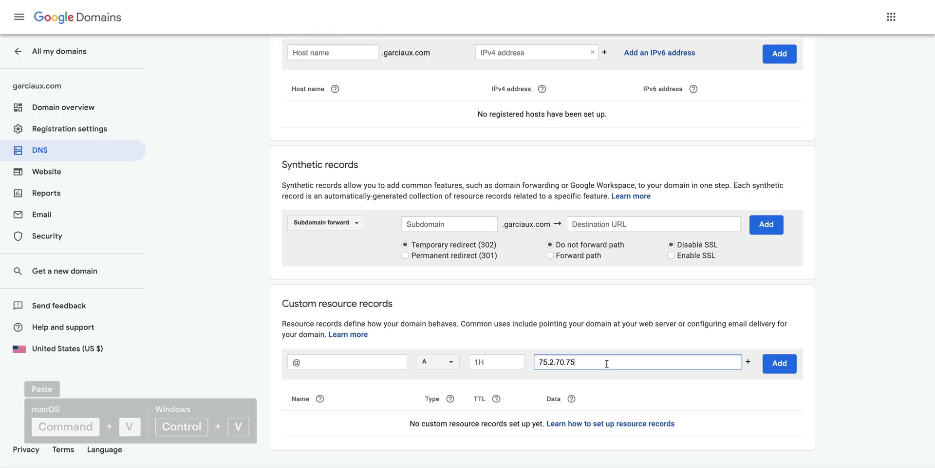
{"action": "left_click", "coordinate": [749, 364]}
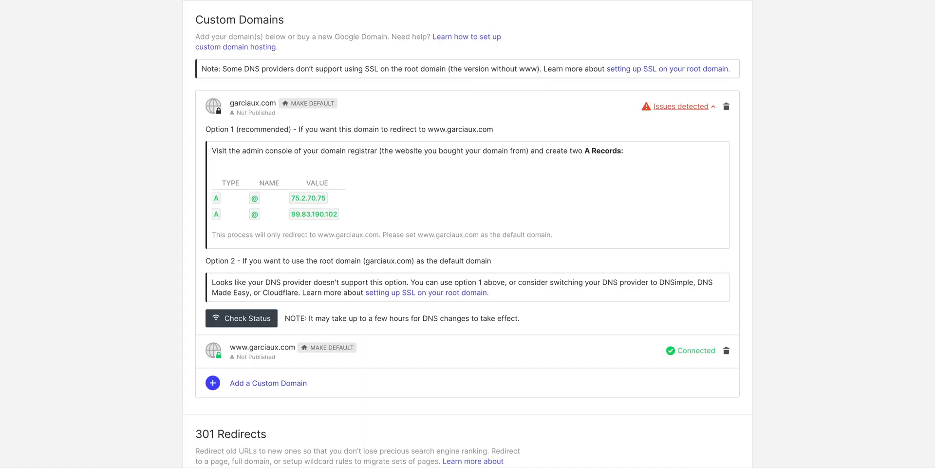
{"action": "left_click", "coordinate": [322, 220]}
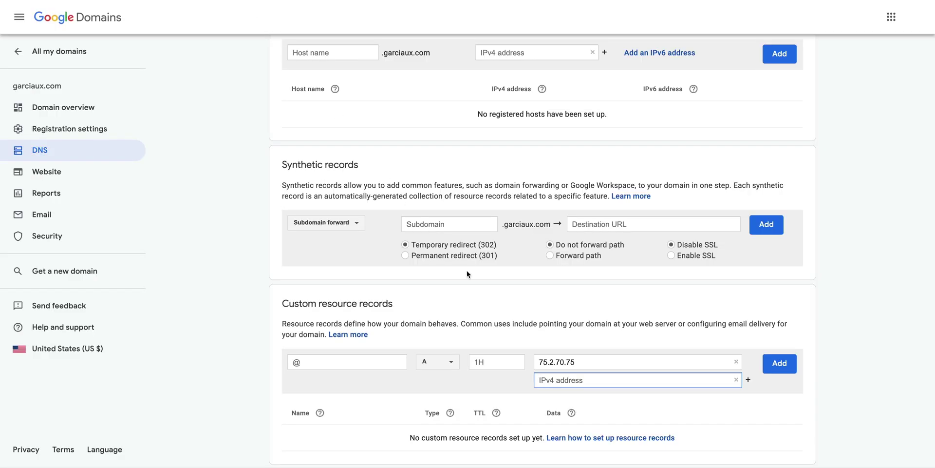
{"action": "key", "text": "ctrl+v"}
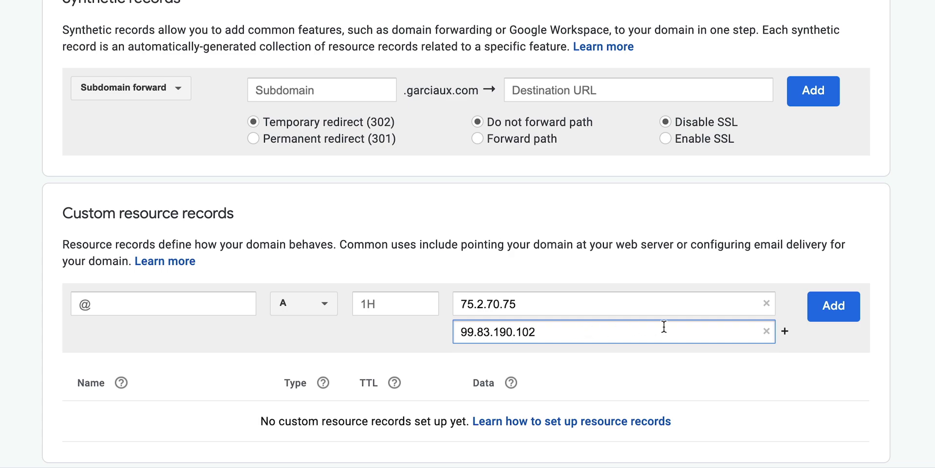
{"action": "left_click", "coordinate": [848, 314]}
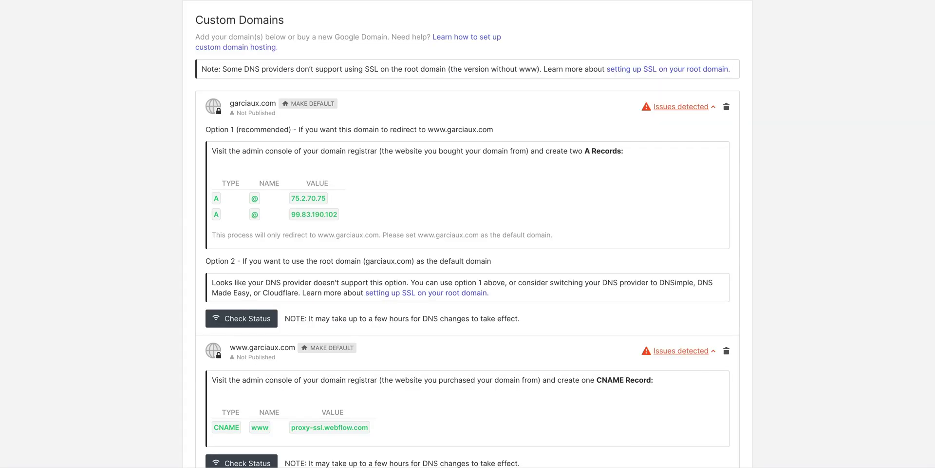
Add a www CNAME record in Google Domains pointing to proxy-ssl.webflow.com, copied from Webflow.
{"action": "scroll", "coordinate": [173, 145], "scroll_direction": "down", "scroll_amount": 5}
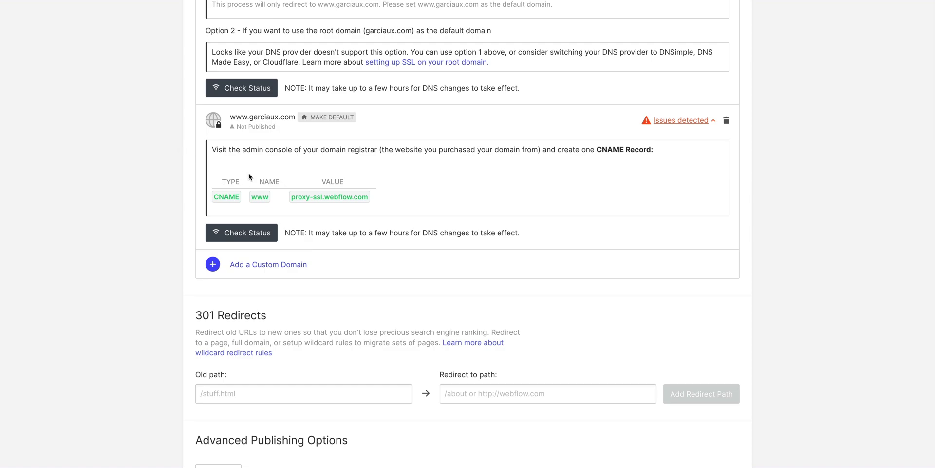
{"action": "left_click", "coordinate": [316, 201]}
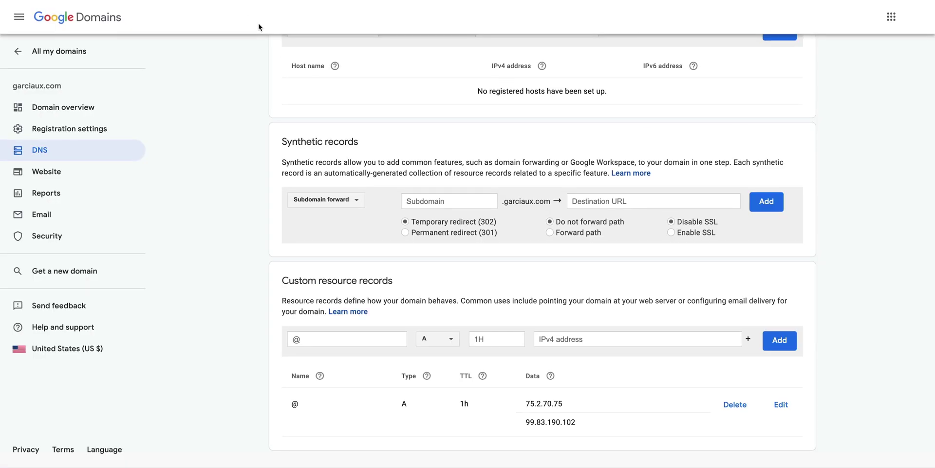
{"action": "left_click", "coordinate": [437, 338]}
{"action": "left_click", "coordinate": [436, 353]}
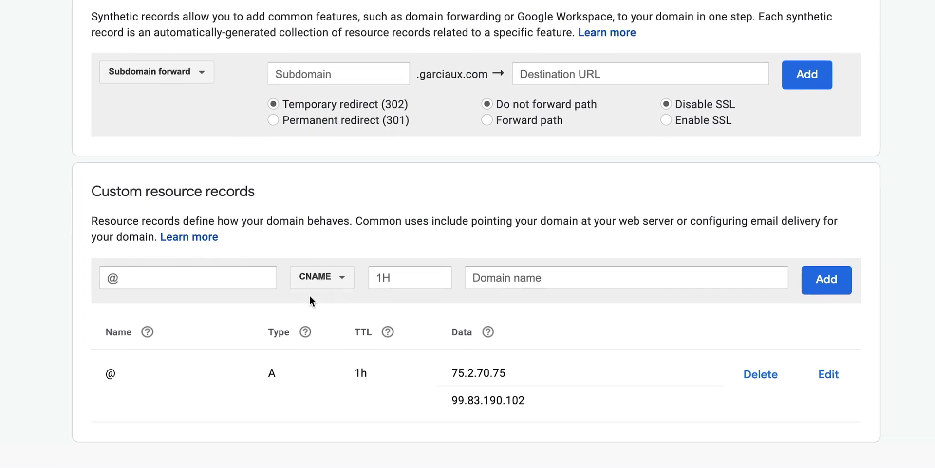
{"action": "left_click", "coordinate": [247, 278]}
{"action": "type", "text": "www"}
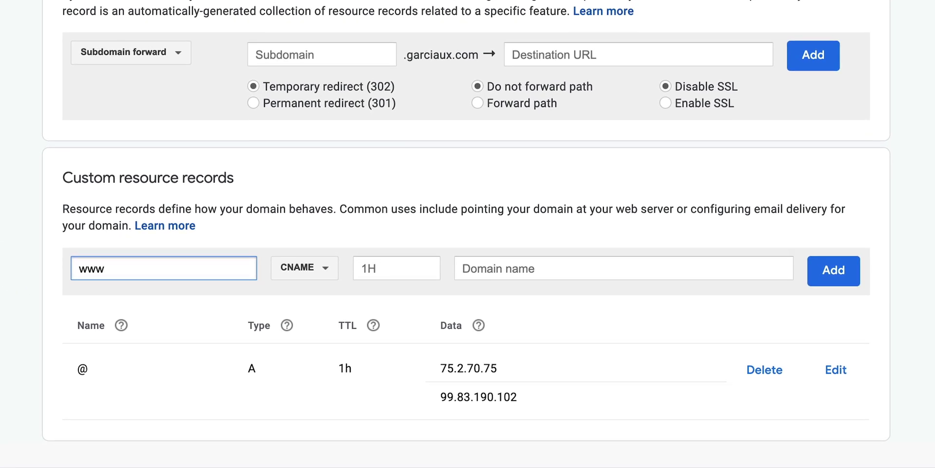
{"action": "left_click", "coordinate": [507, 270]}
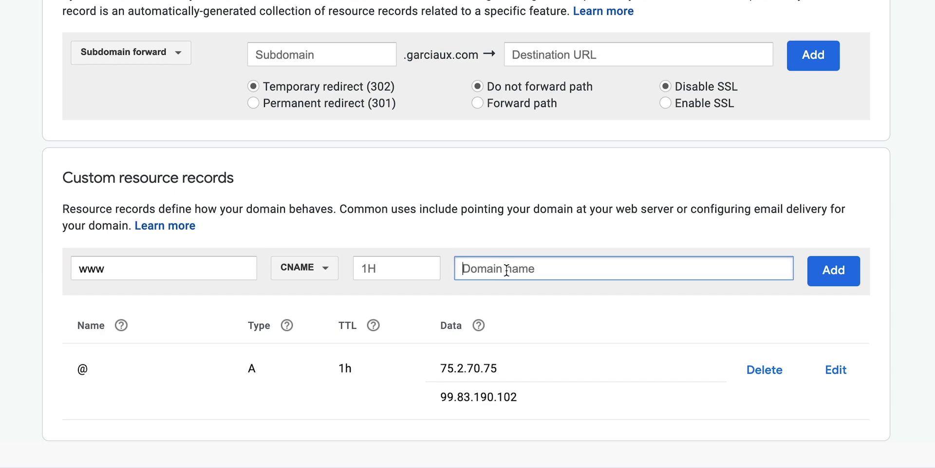
{"action": "key", "text": "ctrl+v"}
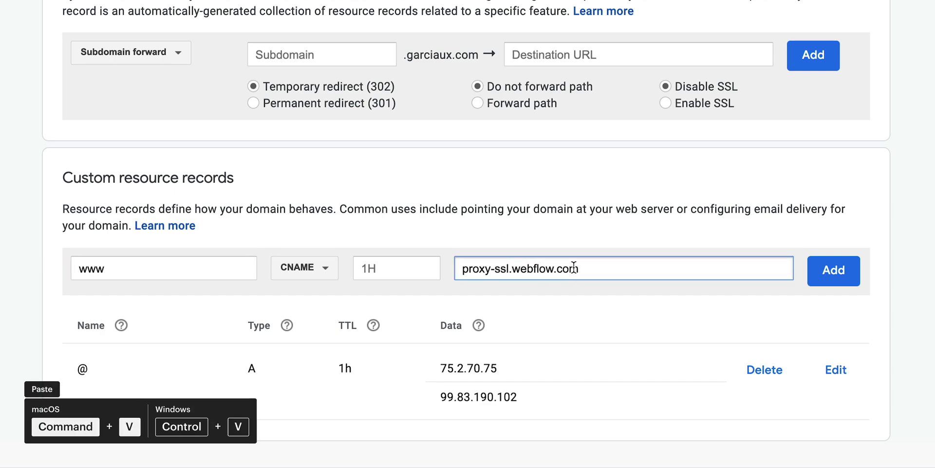
{"action": "left_click", "coordinate": [832, 282]}
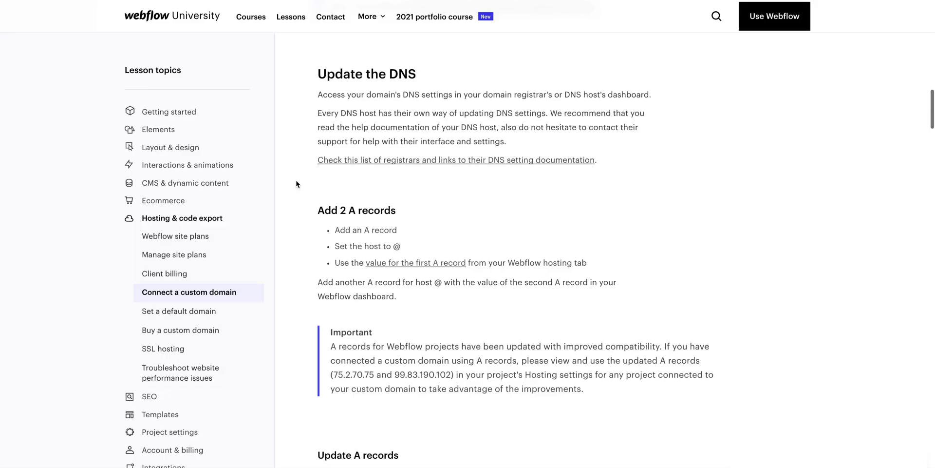
{"action": "scroll", "coordinate": [297, 184], "scroll_direction": "down", "scroll_amount": 5}
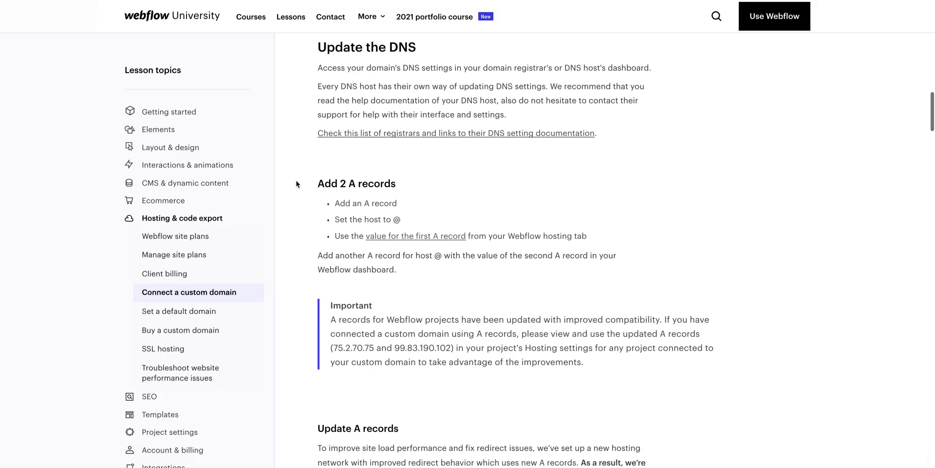
{"action": "scroll", "coordinate": [297, 184], "scroll_direction": "down", "scroll_amount": 5}
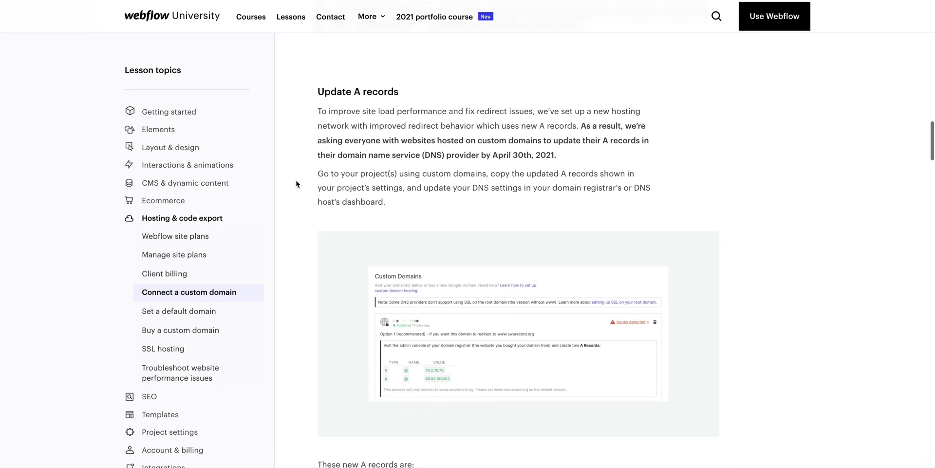
{"action": "scroll", "coordinate": [297, 183], "scroll_direction": "down", "scroll_amount": 4}
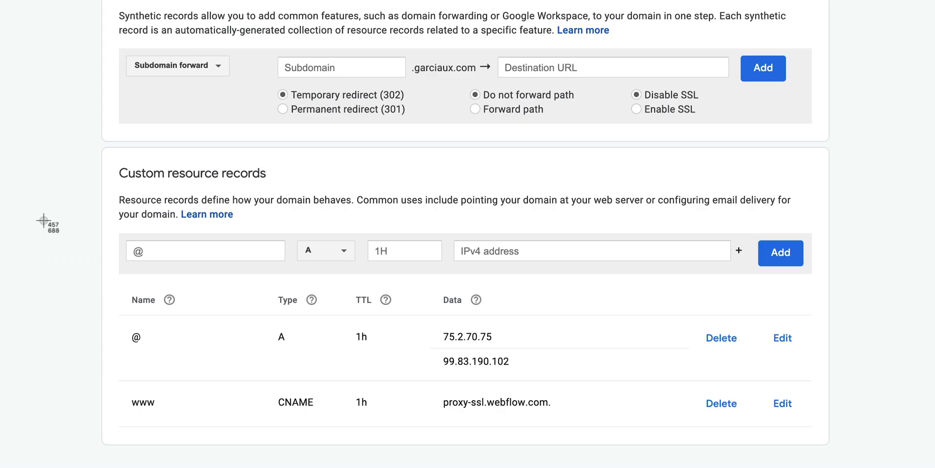
{"action": "left_click_drag", "start_coordinate": [97, 142], "coordinate": [838, 454]}
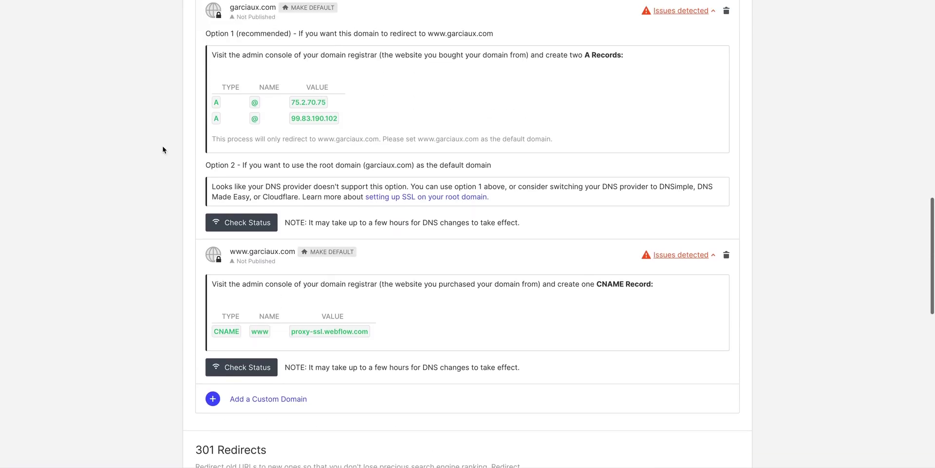
{"action": "scroll", "coordinate": [163, 149], "scroll_direction": "up", "scroll_amount": 1}
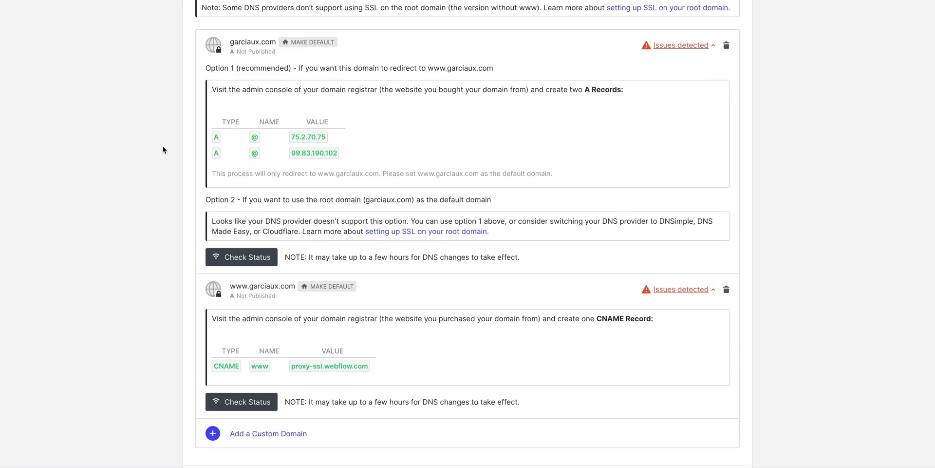
{"action": "left_click", "coordinate": [244, 252]}
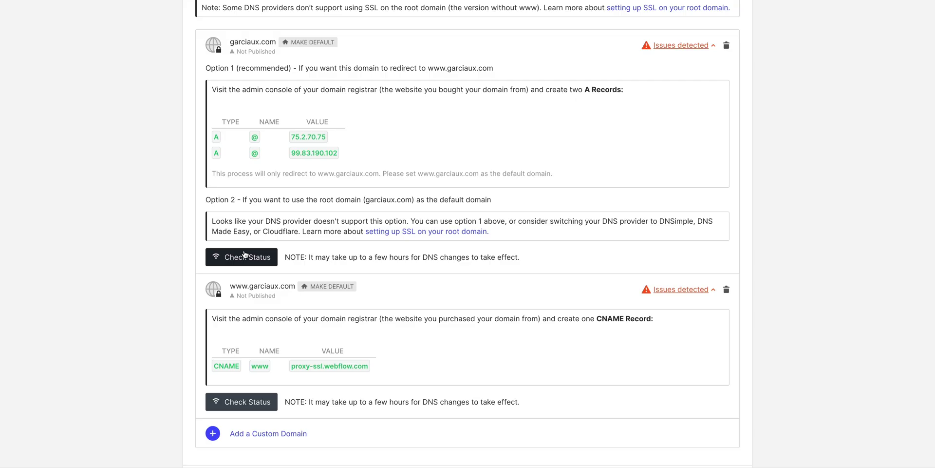
{"action": "left_click", "coordinate": [244, 255]}
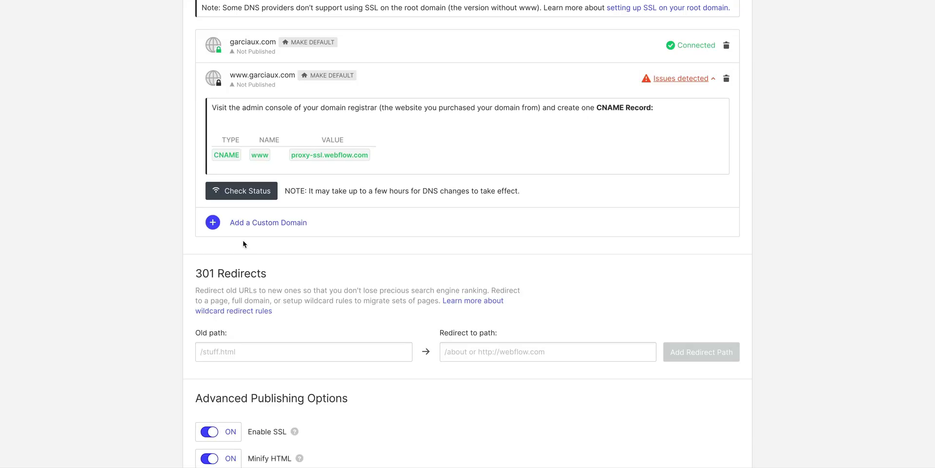
{"action": "left_click", "coordinate": [244, 197]}
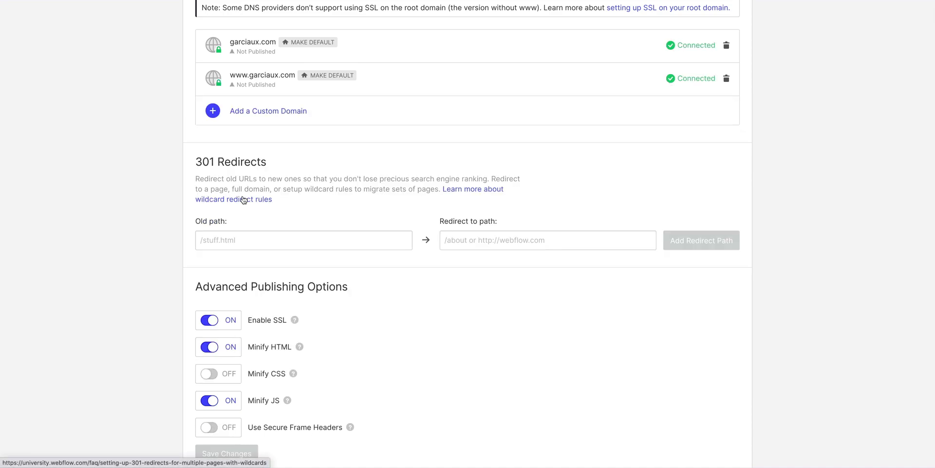
{"action": "scroll", "coordinate": [244, 199], "scroll_direction": "up", "scroll_amount": 5}
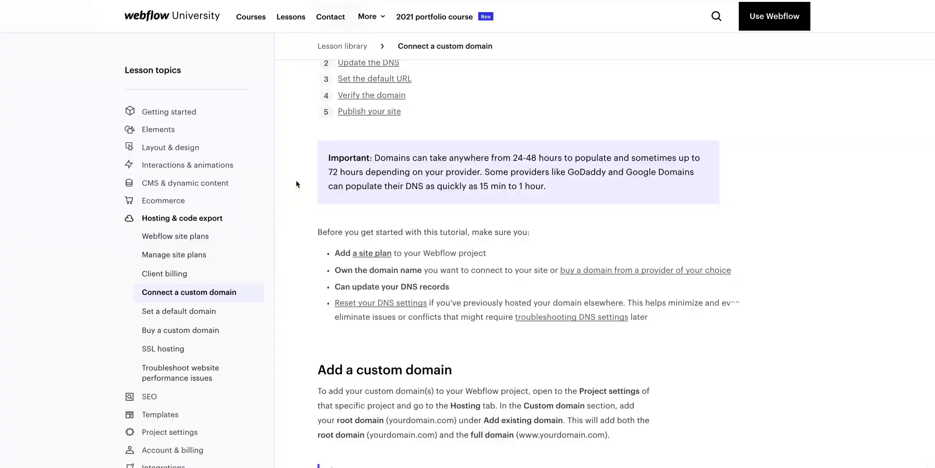
{"action": "scroll", "coordinate": [296, 184], "scroll_direction": "down", "scroll_amount": 5}
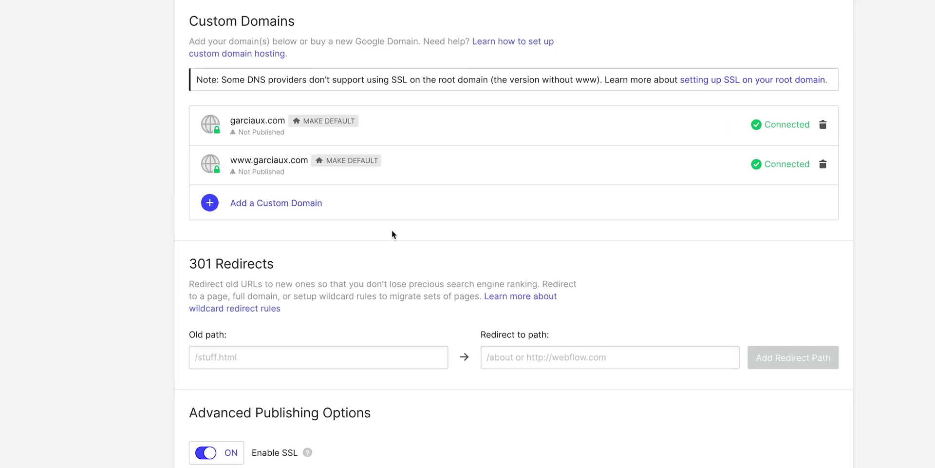
{"action": "left_click", "coordinate": [422, 224]}
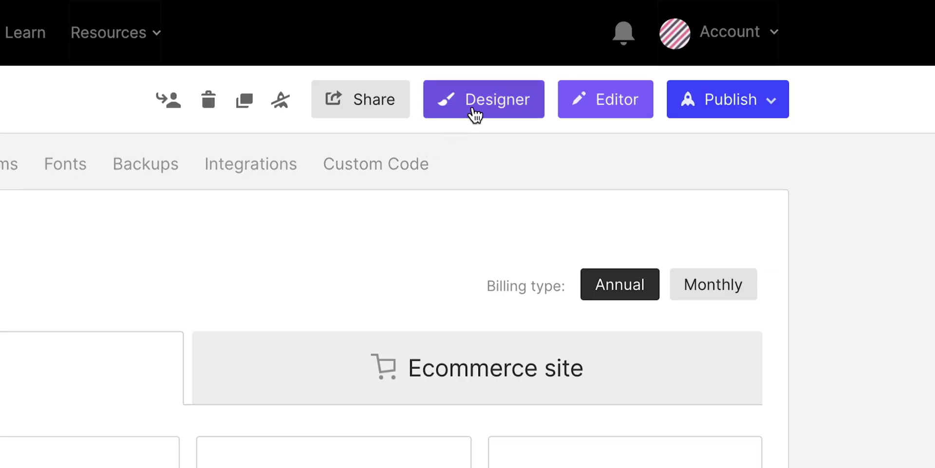
{"action": "left_click", "coordinate": [758, 103]}
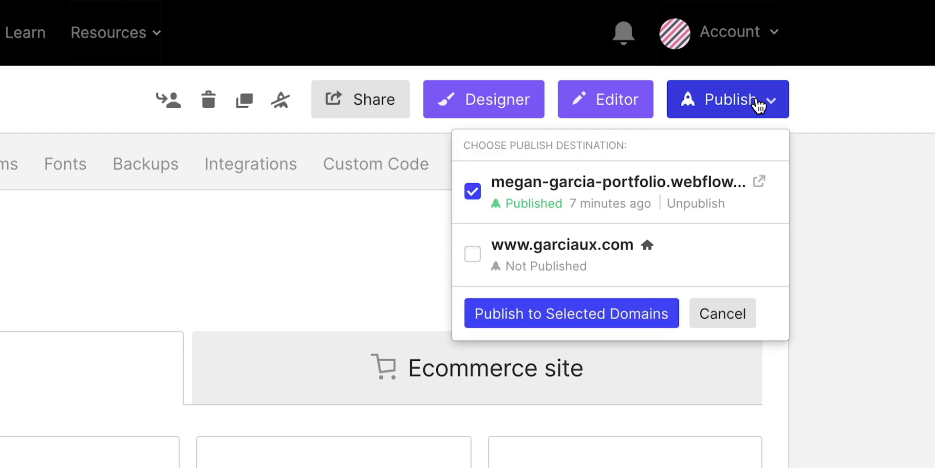
{"action": "left_click", "coordinate": [497, 116]}
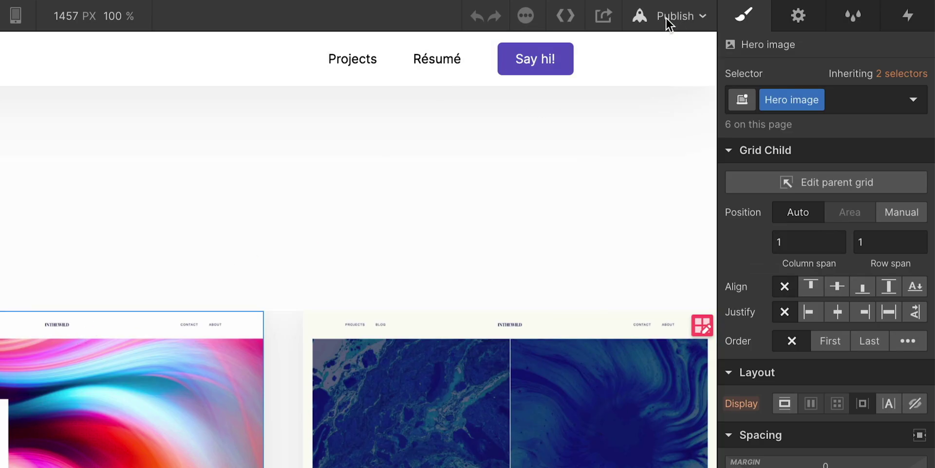
{"action": "left_click", "coordinate": [670, 19]}
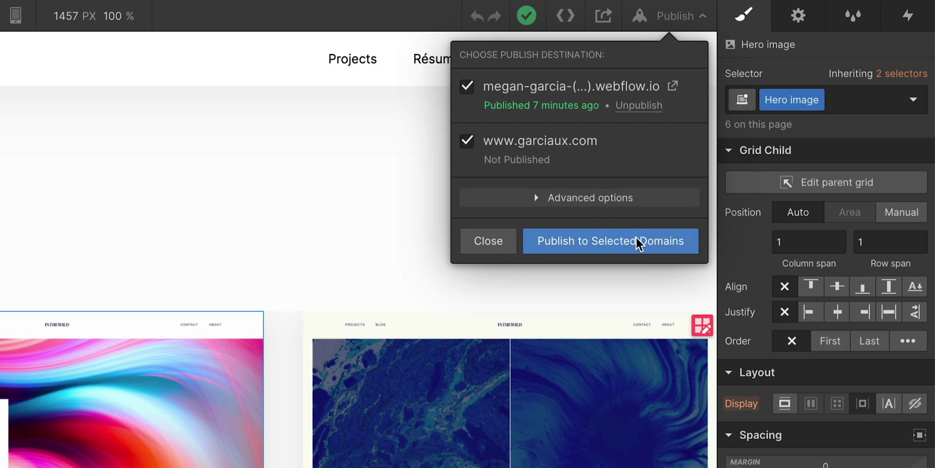
{"action": "left_click", "coordinate": [648, 244]}
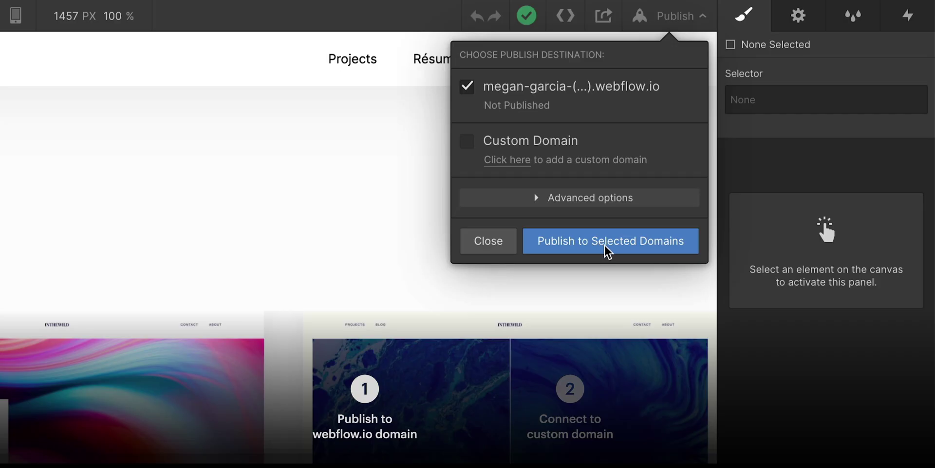
Confirm publishing to the selected domains and review both Connected custom domains.
{"action": "left_click", "coordinate": [604, 244]}
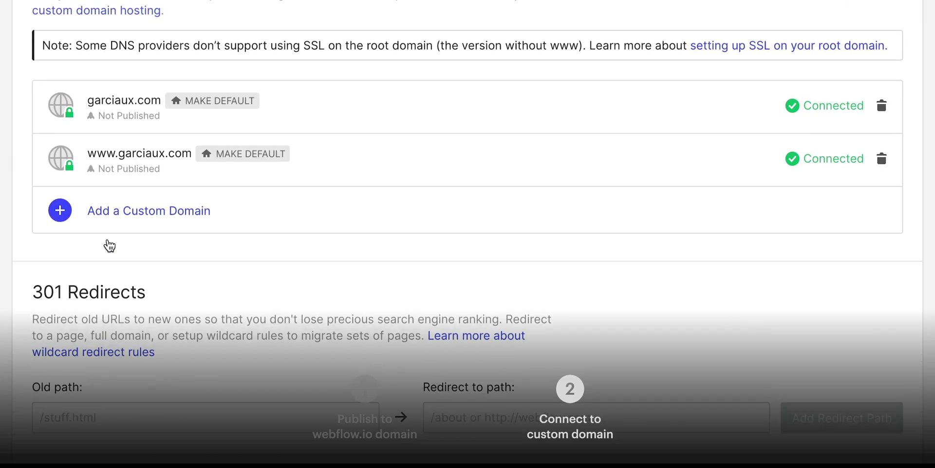
{"action": "scroll", "coordinate": [108, 242], "scroll_direction": "up", "scroll_amount": 2}
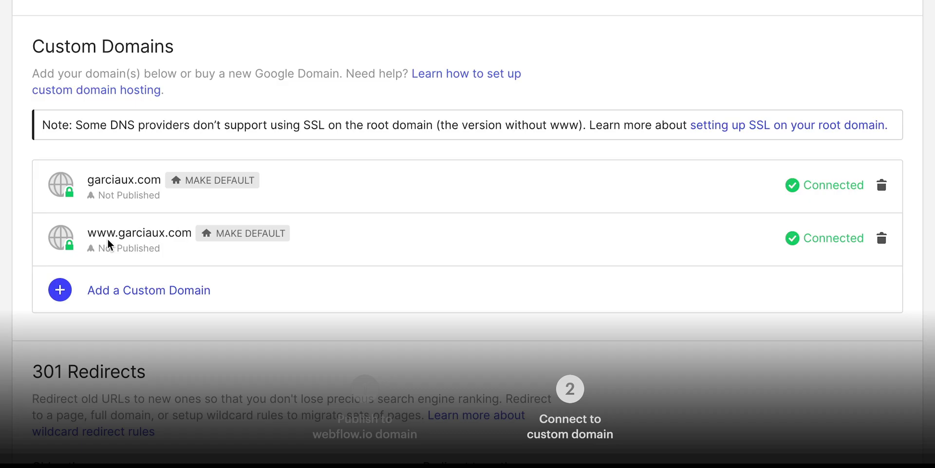